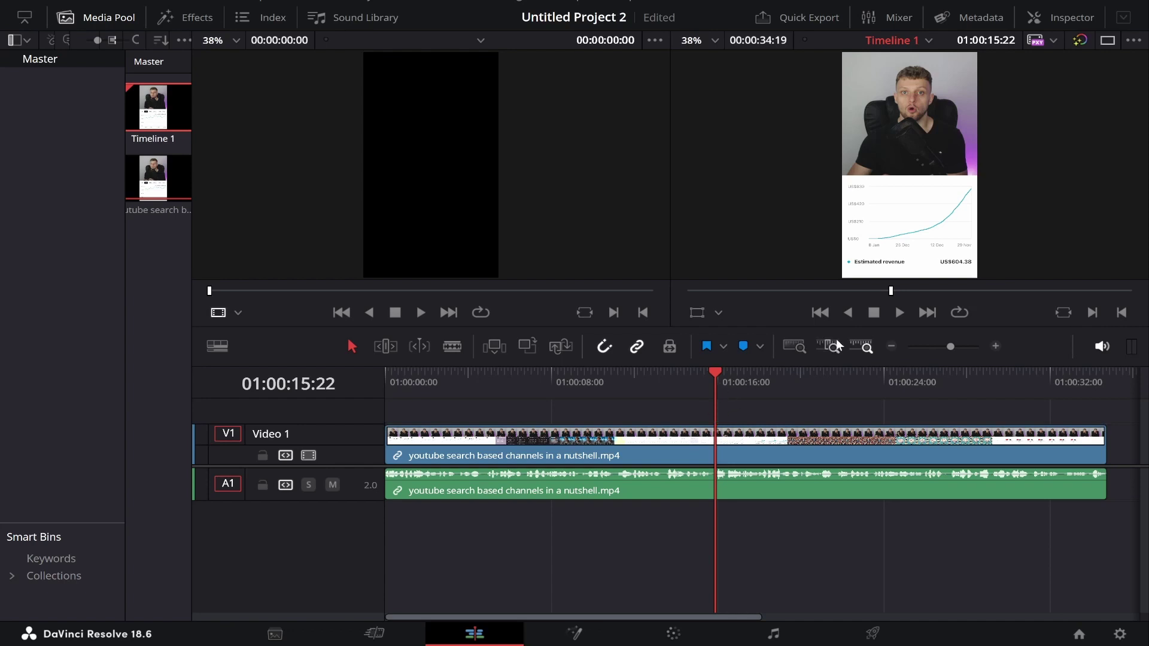
Quick-export the timeline as an H.264 Master file named 'test' to the Desktop.
{"action": "left_click", "coordinate": [810, 20]}
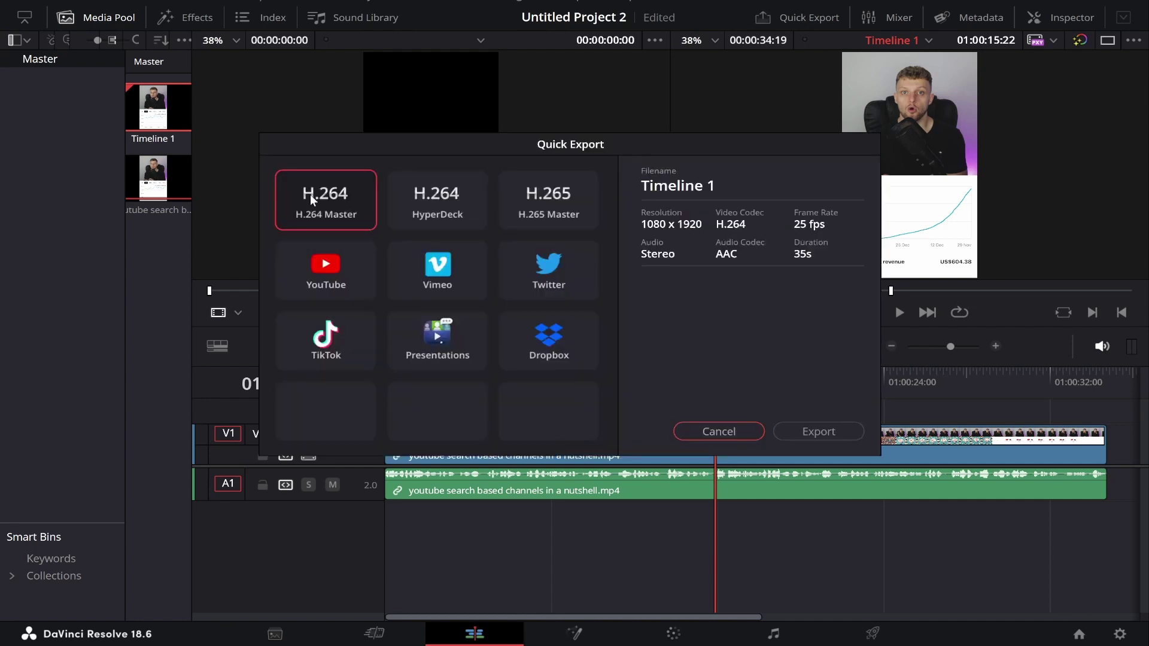
{"action": "left_click", "coordinate": [342, 286]}
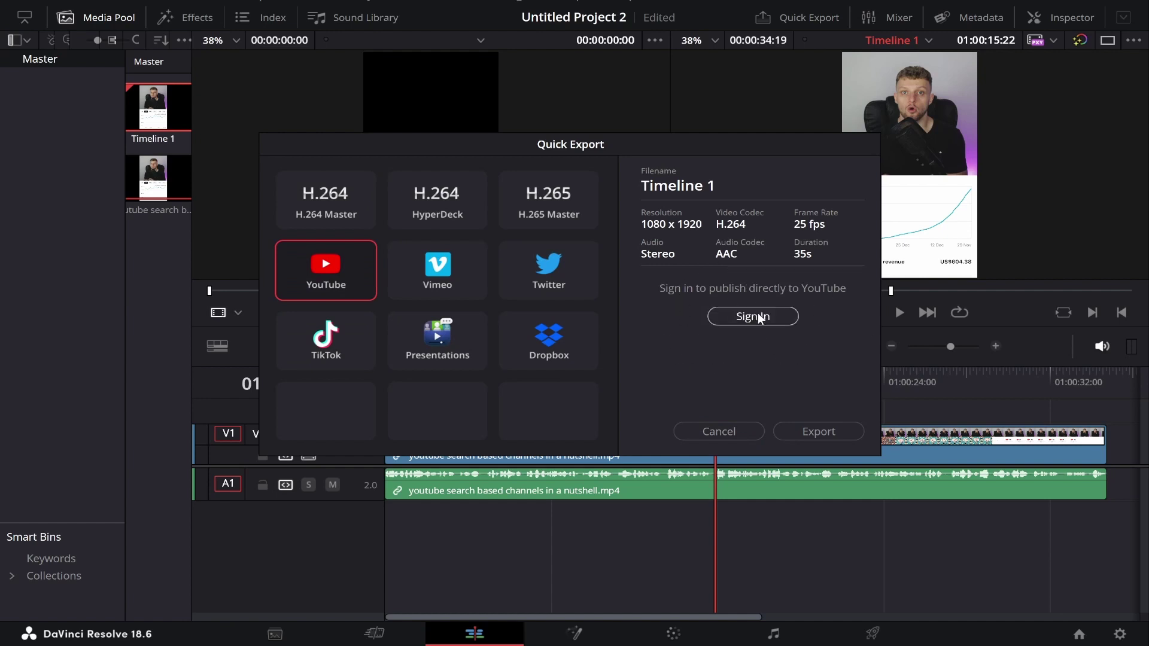
{"action": "left_click", "coordinate": [341, 208]}
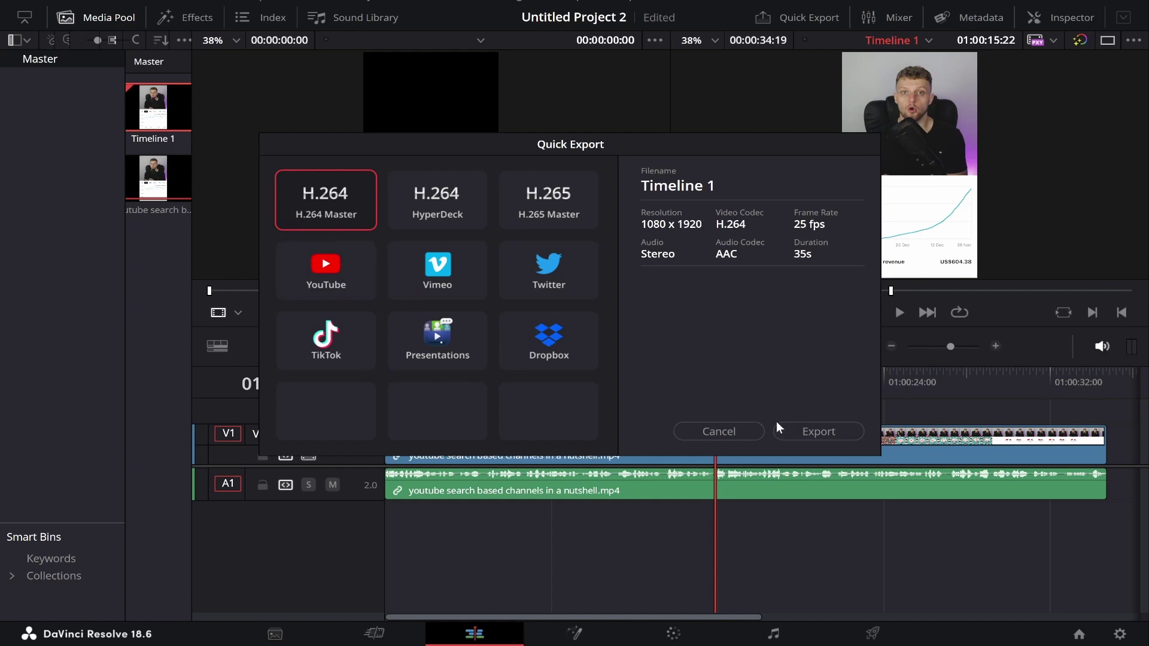
{"action": "left_click", "coordinate": [823, 429]}
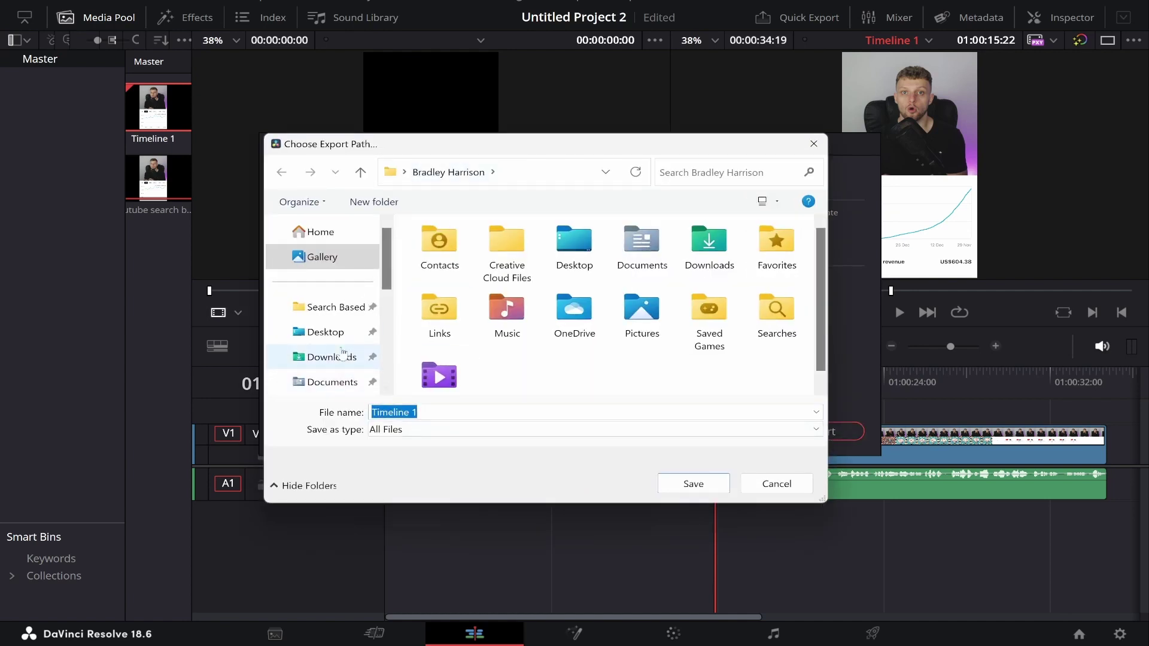
{"action": "left_click", "coordinate": [303, 333]}
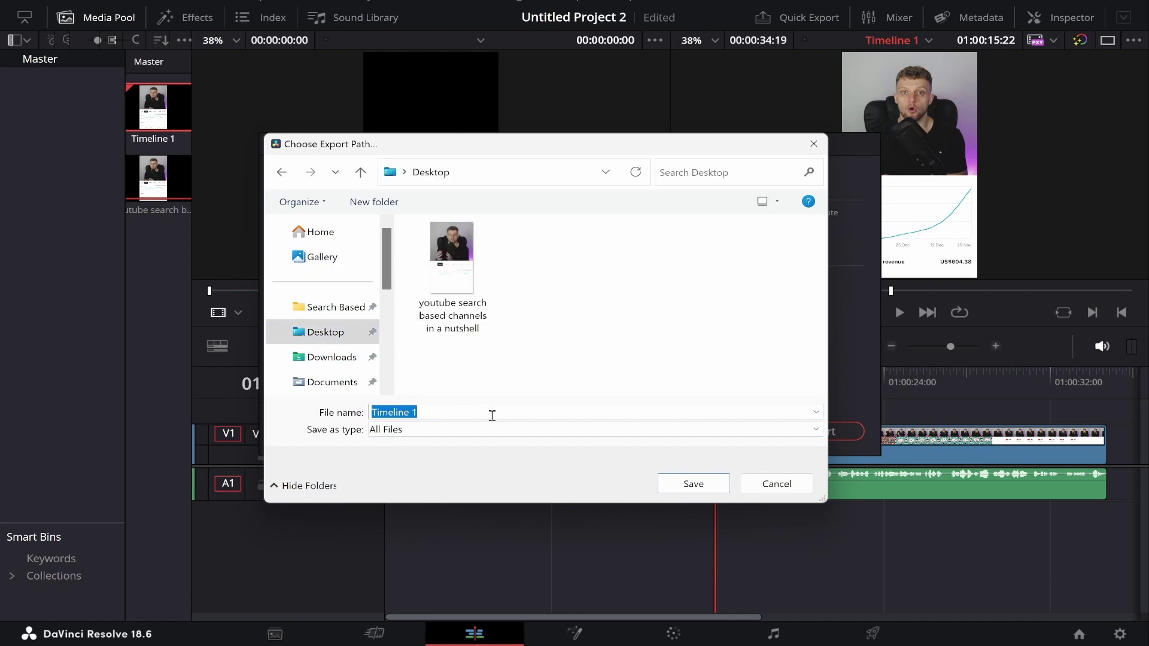
{"action": "type", "text": "test"}
{"action": "left_click", "coordinate": [724, 484]}
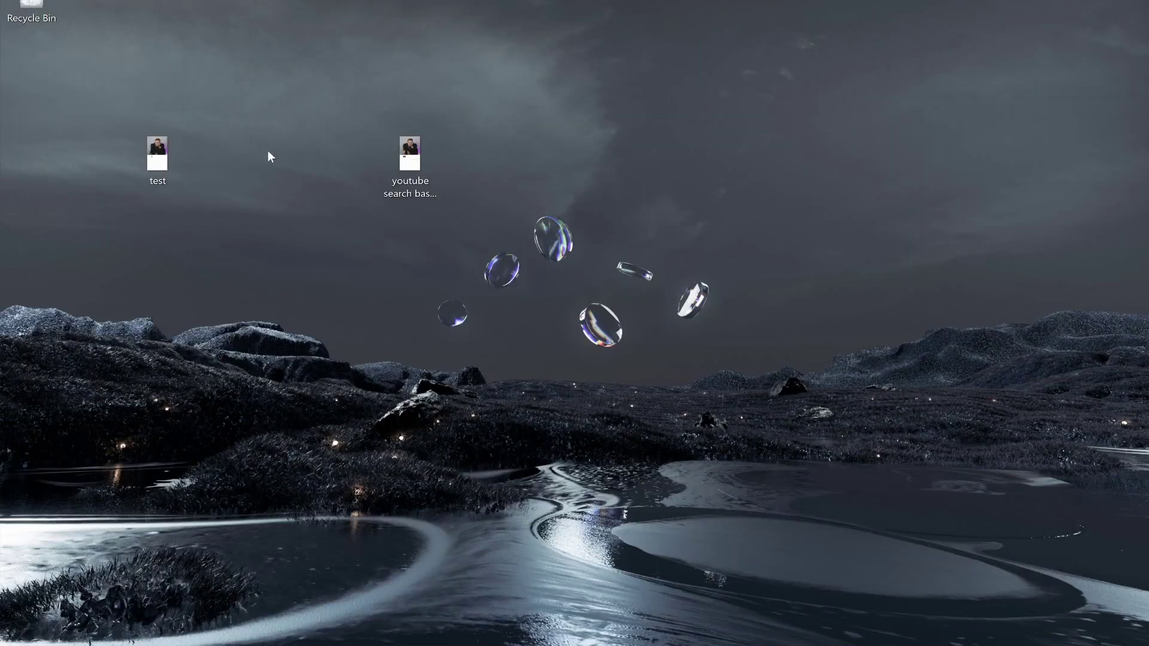
Move the test video onto the desktop, play it in Media Player, then close the player.
{"action": "left_click_drag", "start_coordinate": [144, 180], "coordinate": [207, 101]}
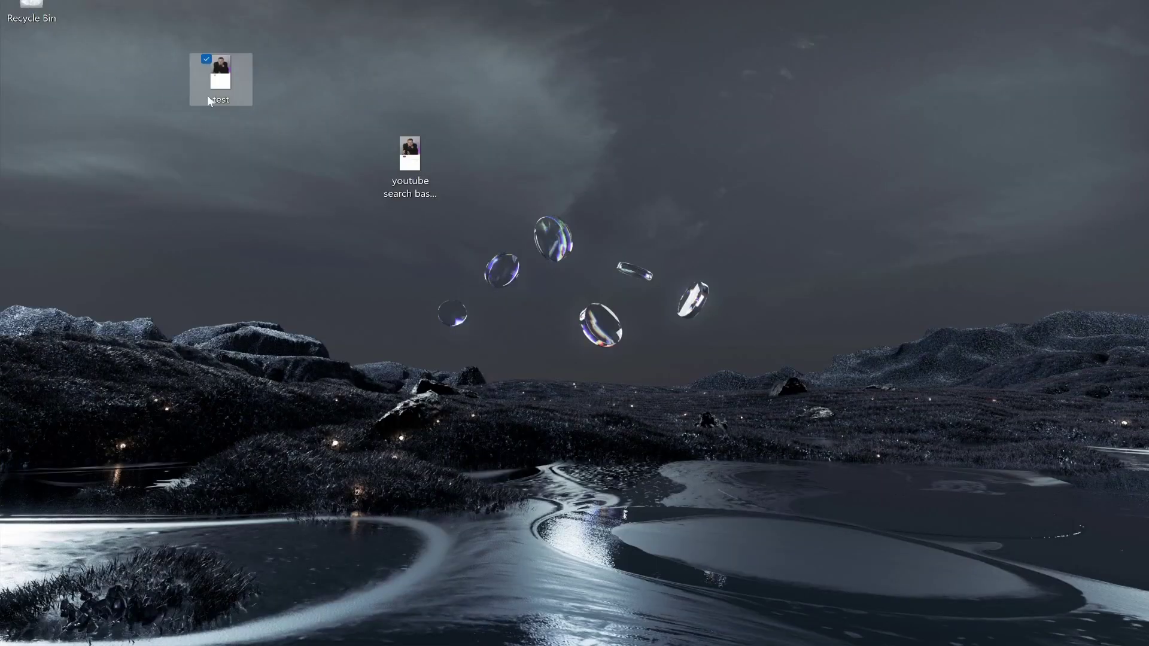
{"action": "double_click", "coordinate": [243, 81]}
{"action": "left_click", "coordinate": [595, 528]}
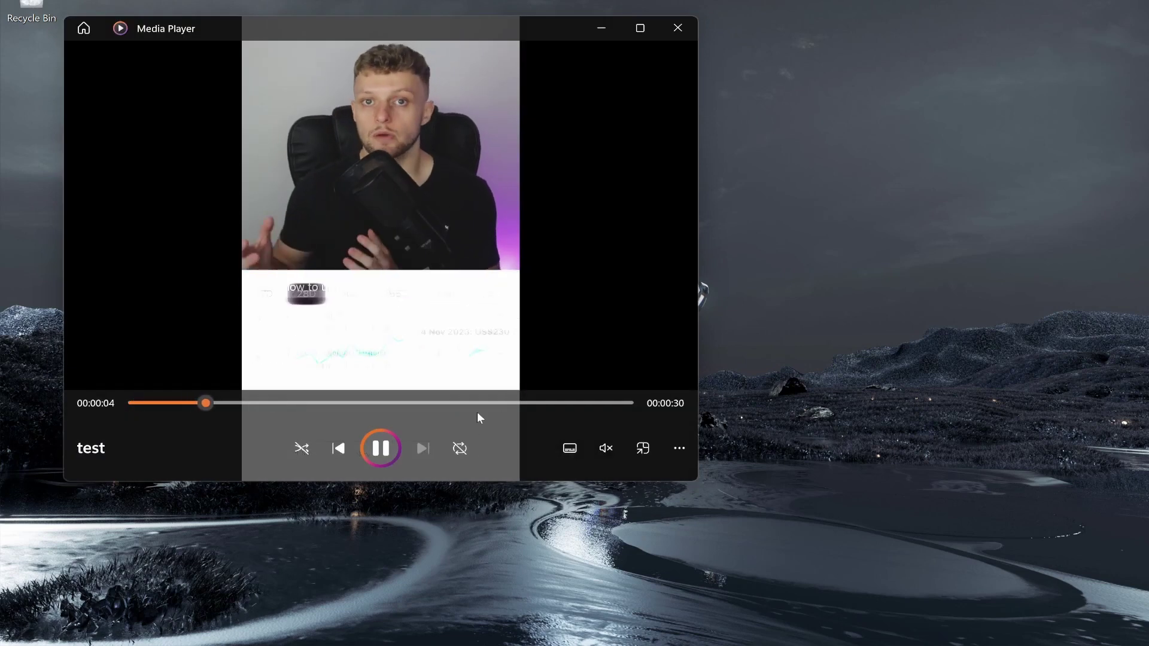
{"action": "left_click", "coordinate": [395, 449]}
{"action": "left_click", "coordinate": [677, 28]}
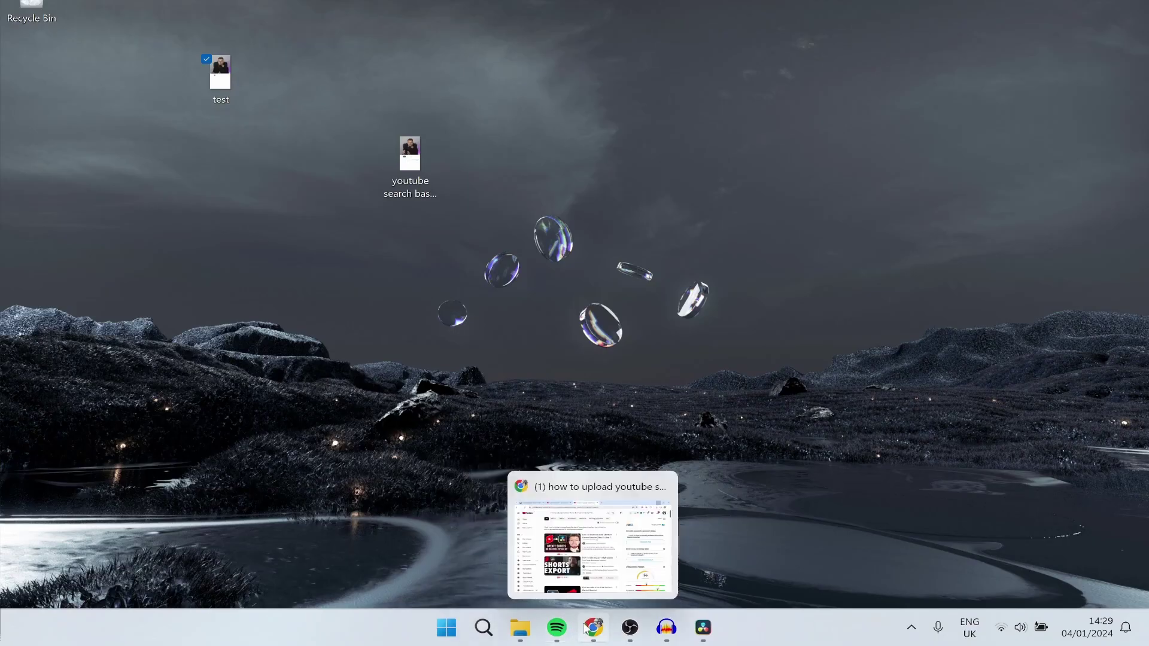
Bring up YouTube in Chrome and start a new video upload from Create.
{"action": "left_click", "coordinate": [593, 627]}
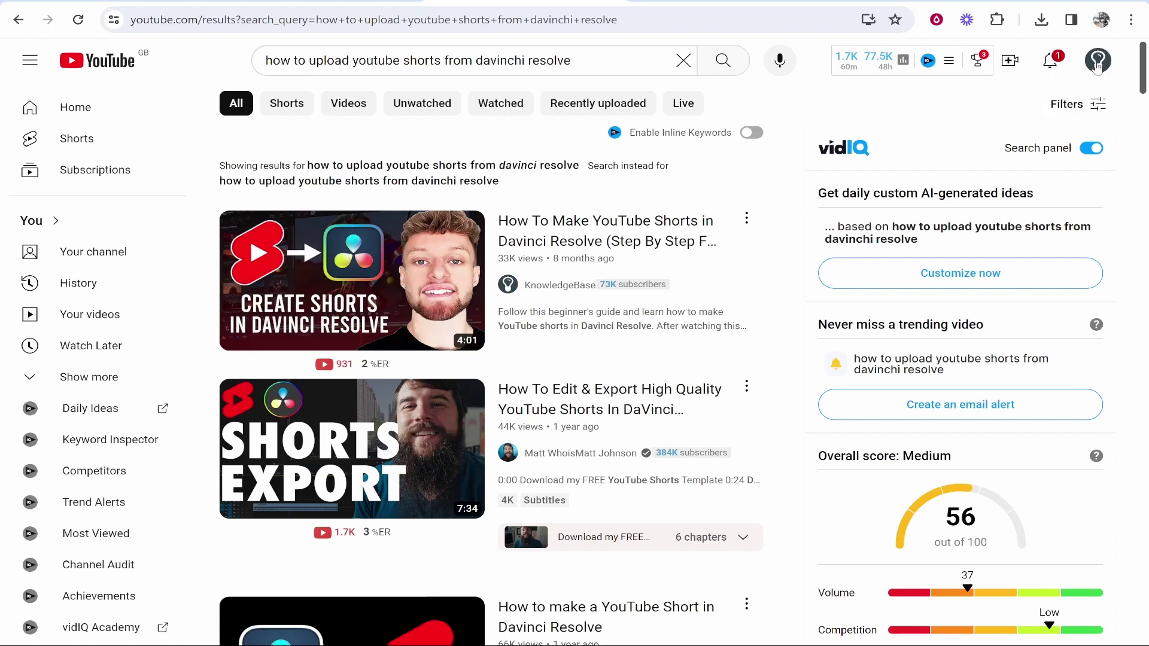
{"action": "left_click", "coordinate": [1017, 62]}
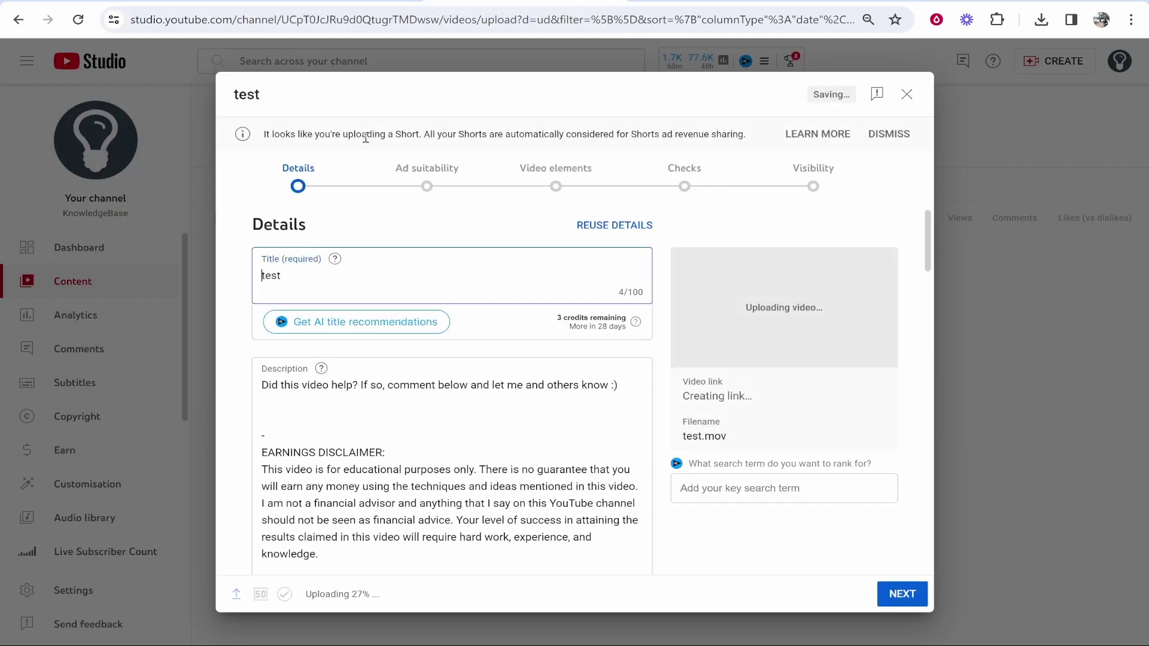
Let the upload finish, then select the old 'test' title for replacing.
{"action": "left_click_drag", "start_coordinate": [417, 132], "coordinate": [278, 134]}
{"action": "left_click", "coordinate": [278, 134]}
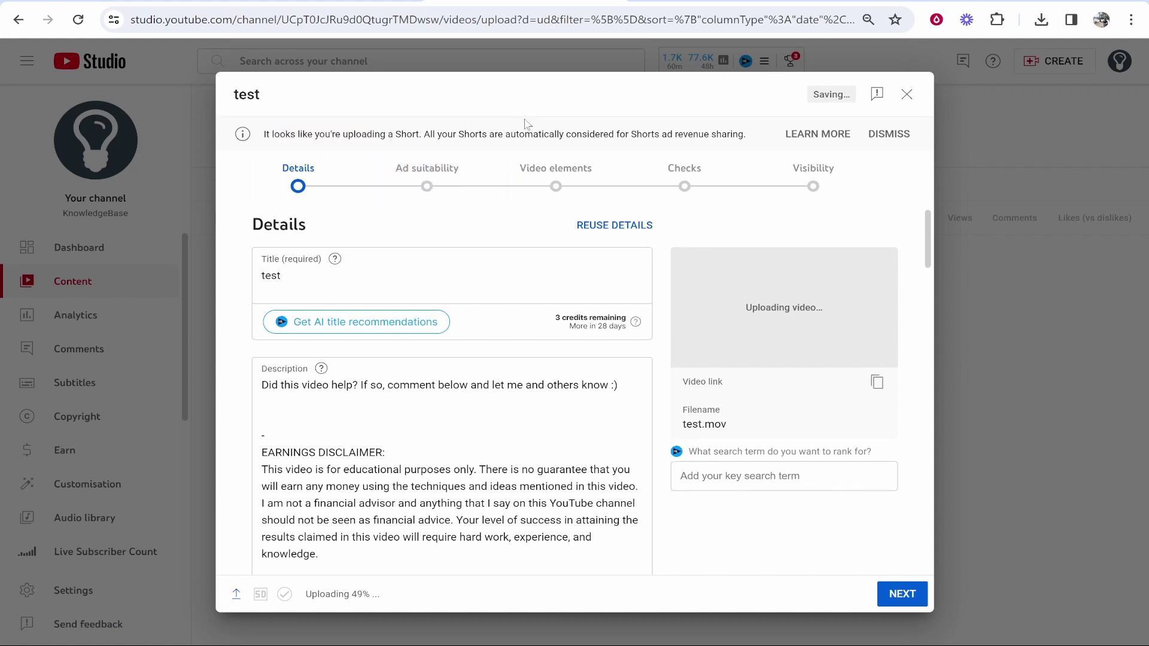
{"action": "left_click_drag", "start_coordinate": [662, 134], "coordinate": [417, 127]}
{"action": "left_click", "coordinate": [417, 127]}
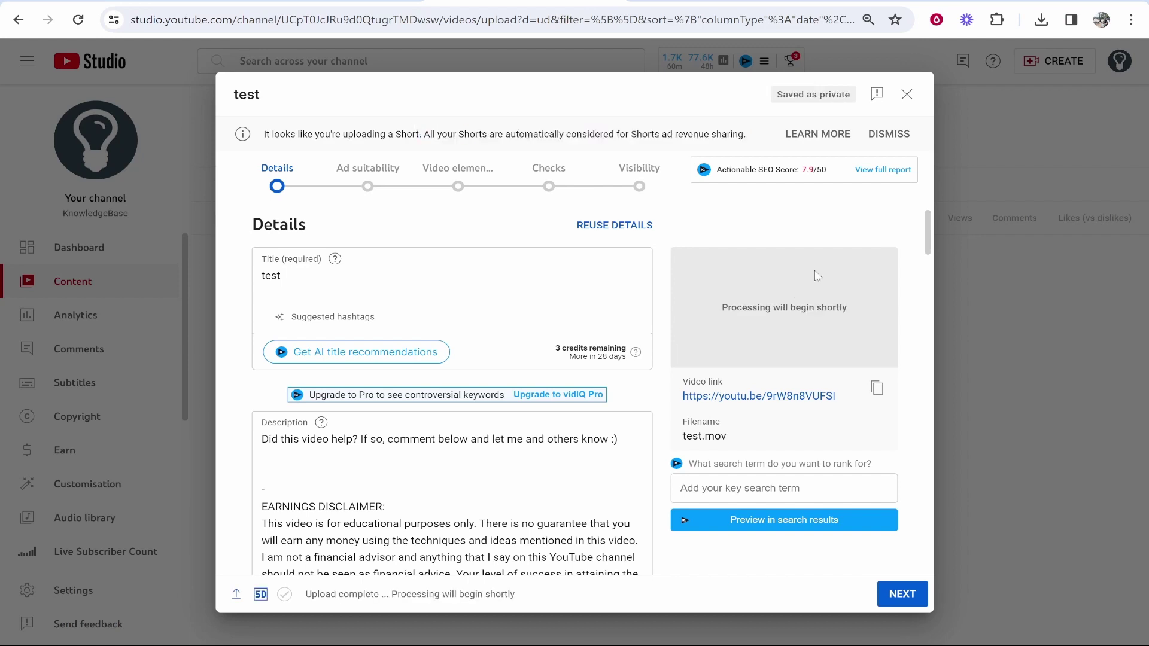
{"action": "left_click_drag", "start_coordinate": [398, 594], "coordinate": [298, 588]}
{"action": "left_click", "coordinate": [329, 592]}
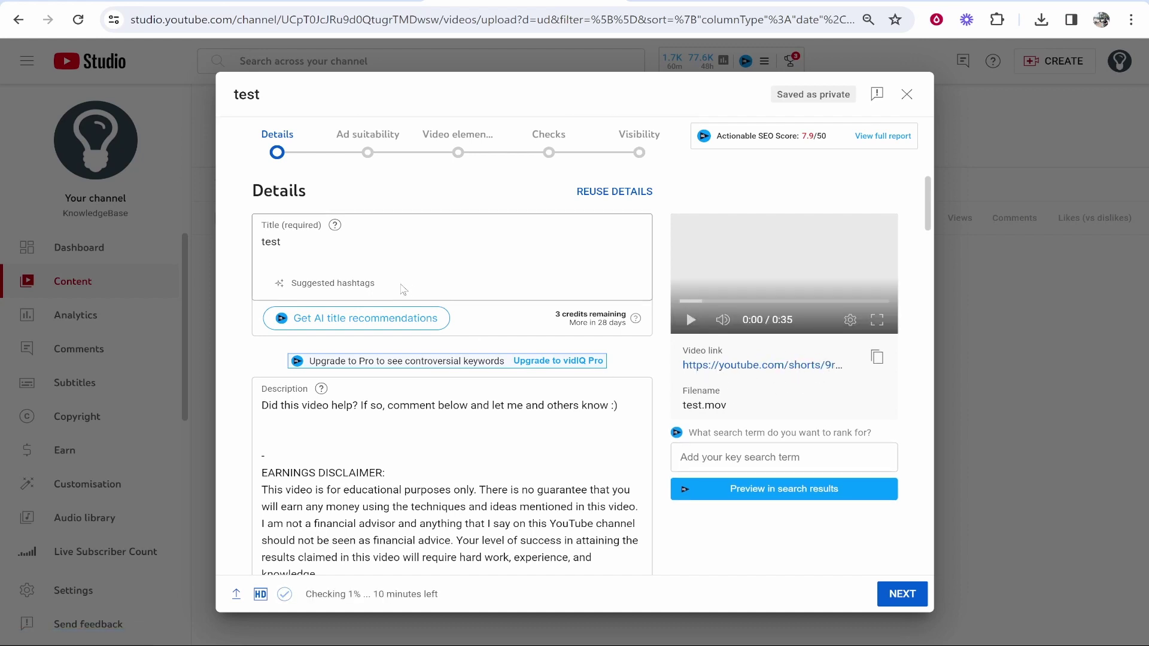
{"action": "left_click_drag", "start_coordinate": [393, 246], "coordinate": [197, 261]}
Replace the title 'test' with 'YouTube Search Based Method'.
{"action": "key", "text": "BackSpace"}
{"action": "type", "text": "YouTube search bassed m"}
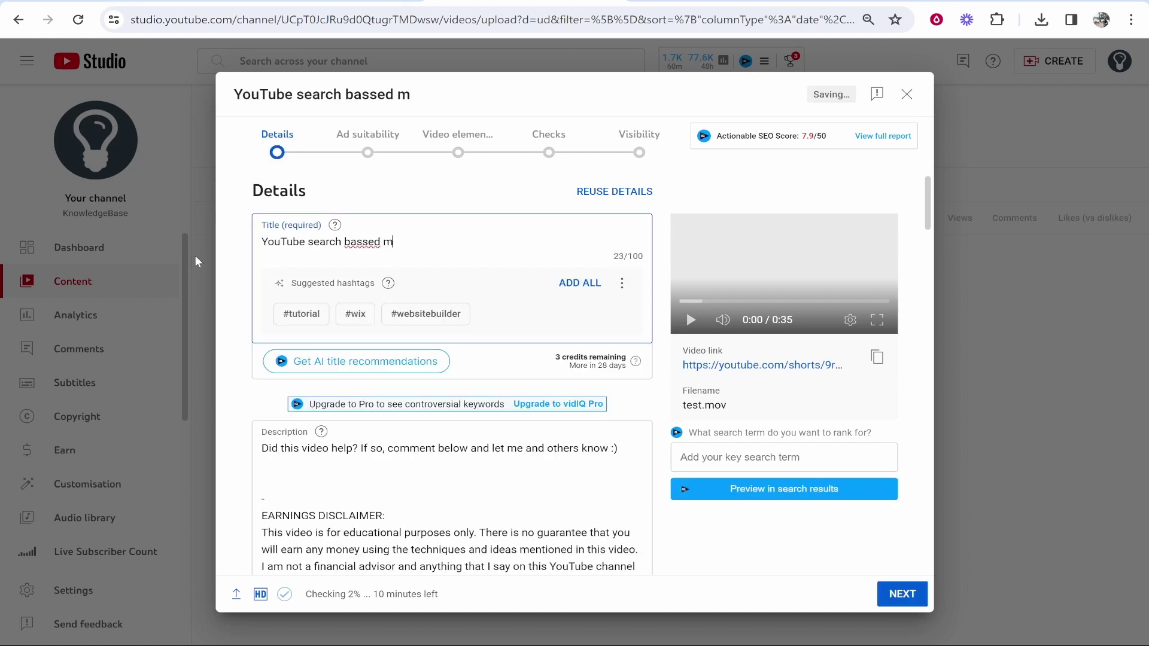
{"action": "key", "text": "ctrl+a"}
{"action": "type", "text": "YouTube Search Based Method"}
{"action": "left_click_drag", "start_coordinate": [480, 243], "coordinate": [256, 242]}
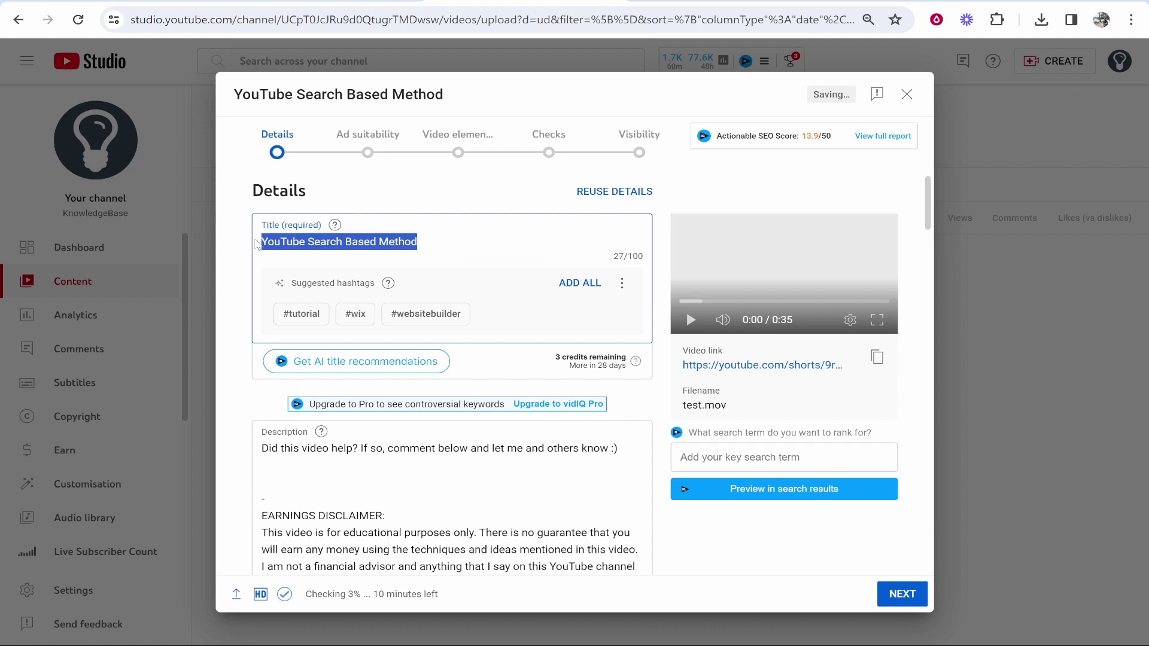
{"action": "left_click", "coordinate": [358, 260]}
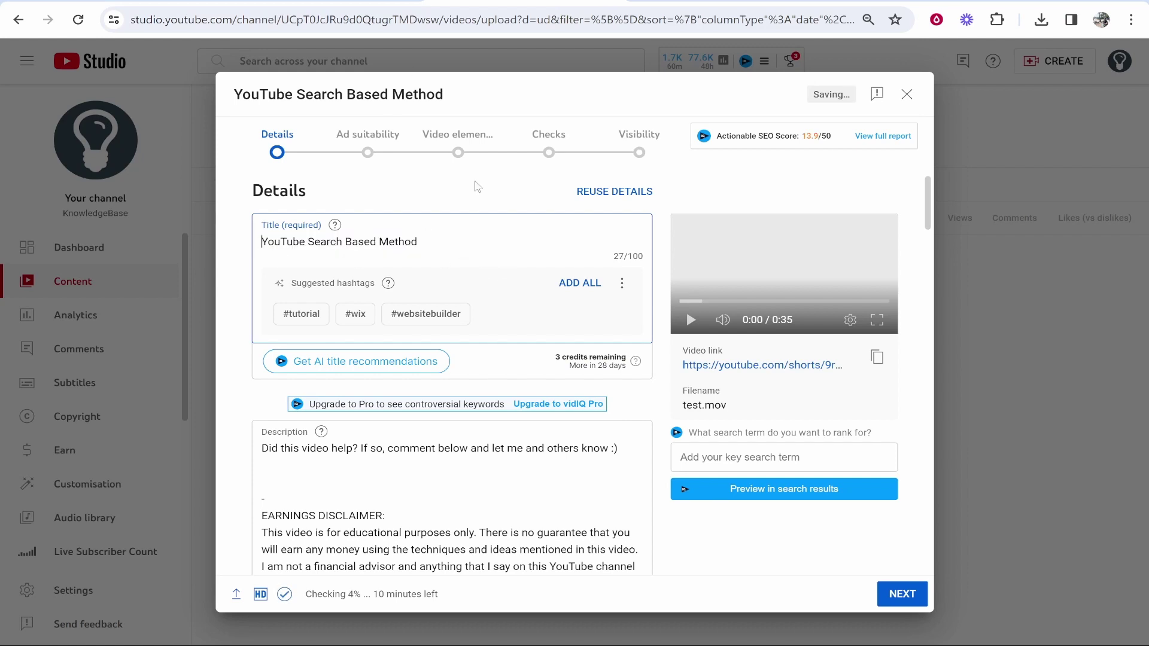
{"action": "left_click_drag", "start_coordinate": [547, 267], "coordinate": [216, 266]}
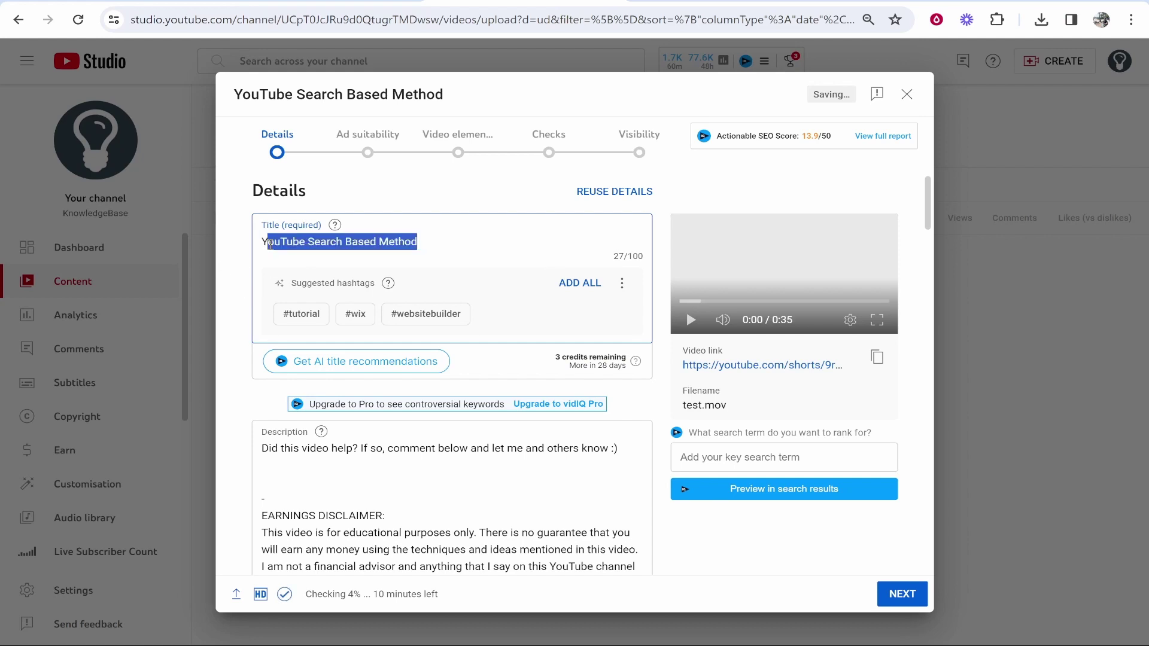
{"action": "left_click", "coordinate": [247, 217]}
Scroll down to the Description and review its first line.
{"action": "scroll", "coordinate": [607, 251], "scroll_direction": "down", "scroll_amount": 3}
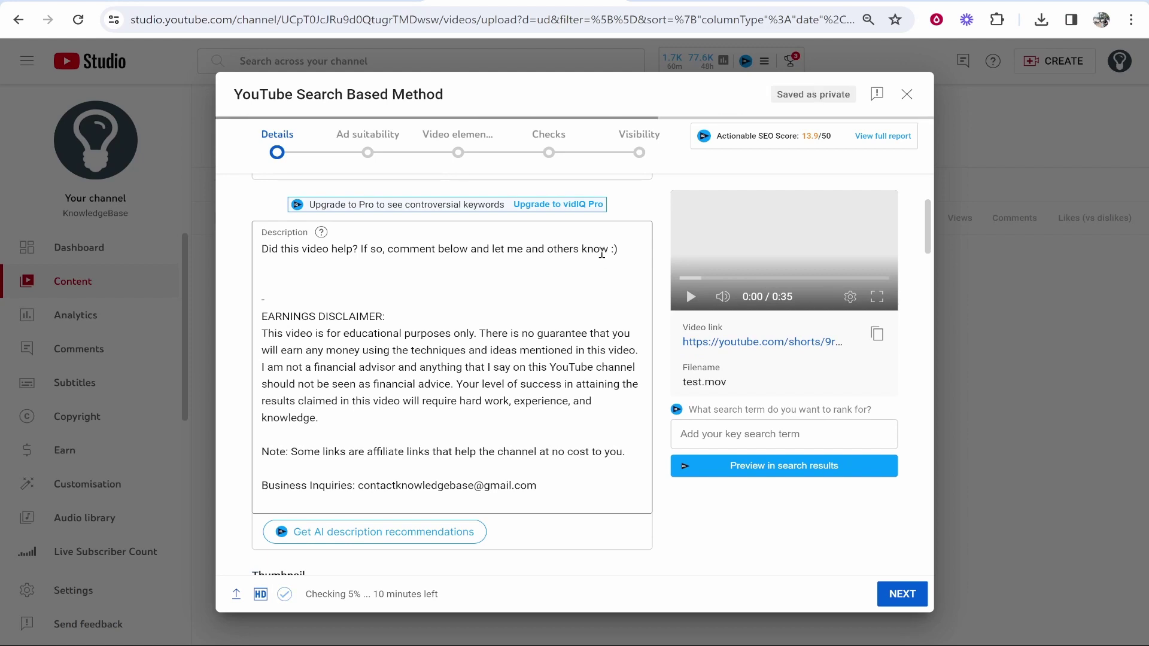
{"action": "left_click_drag", "start_coordinate": [632, 248], "coordinate": [267, 250]}
{"action": "left_click", "coordinate": [495, 250]}
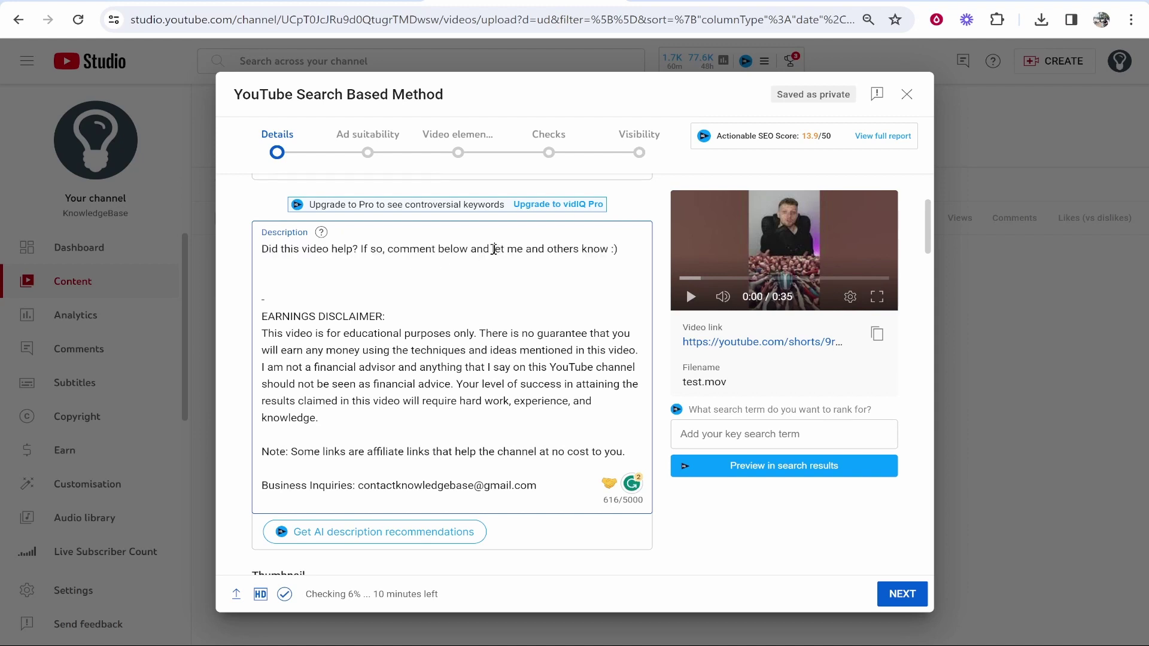
{"action": "left_click_drag", "start_coordinate": [623, 249], "coordinate": [251, 250]}
{"action": "left_click", "coordinate": [263, 254]}
Leave the Playlists list without choosing a playlist and scroll down to Tags.
{"action": "scroll", "coordinate": [347, 310], "scroll_direction": "down", "scroll_amount": 10}
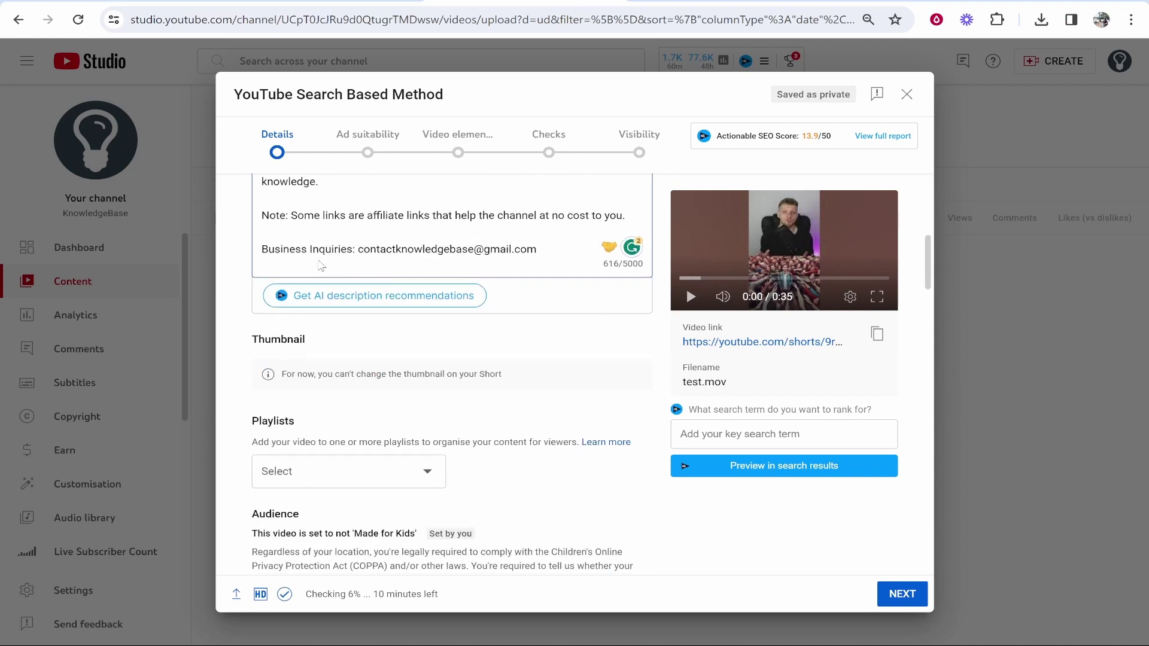
{"action": "left_click", "coordinate": [342, 246]}
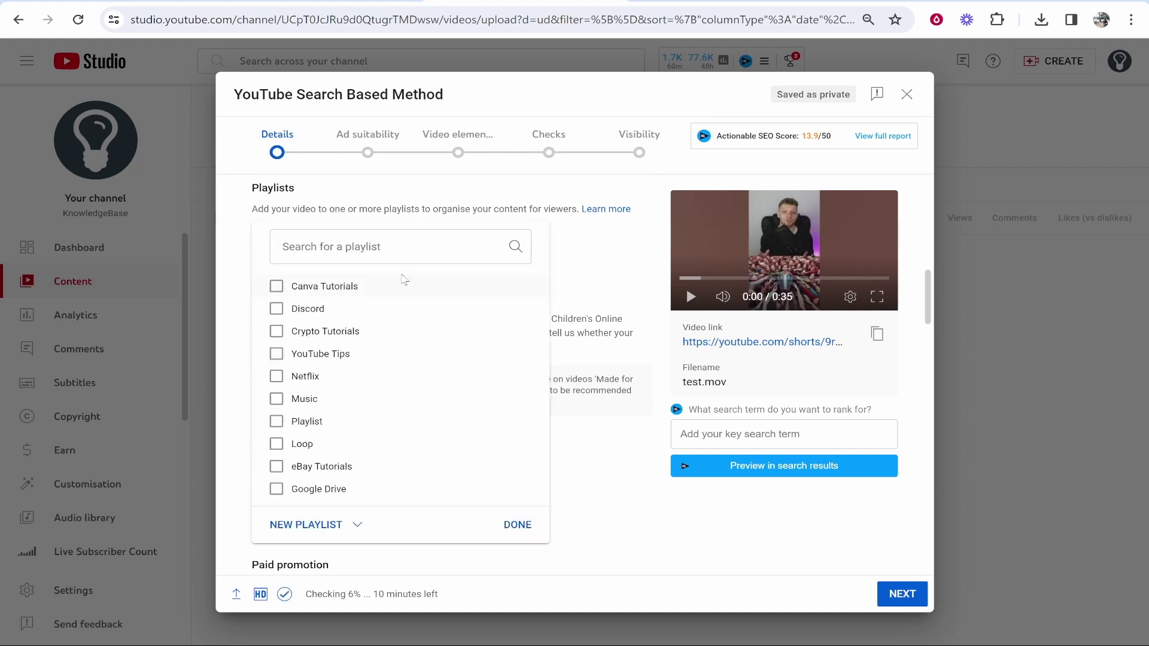
{"action": "left_click", "coordinate": [580, 232]}
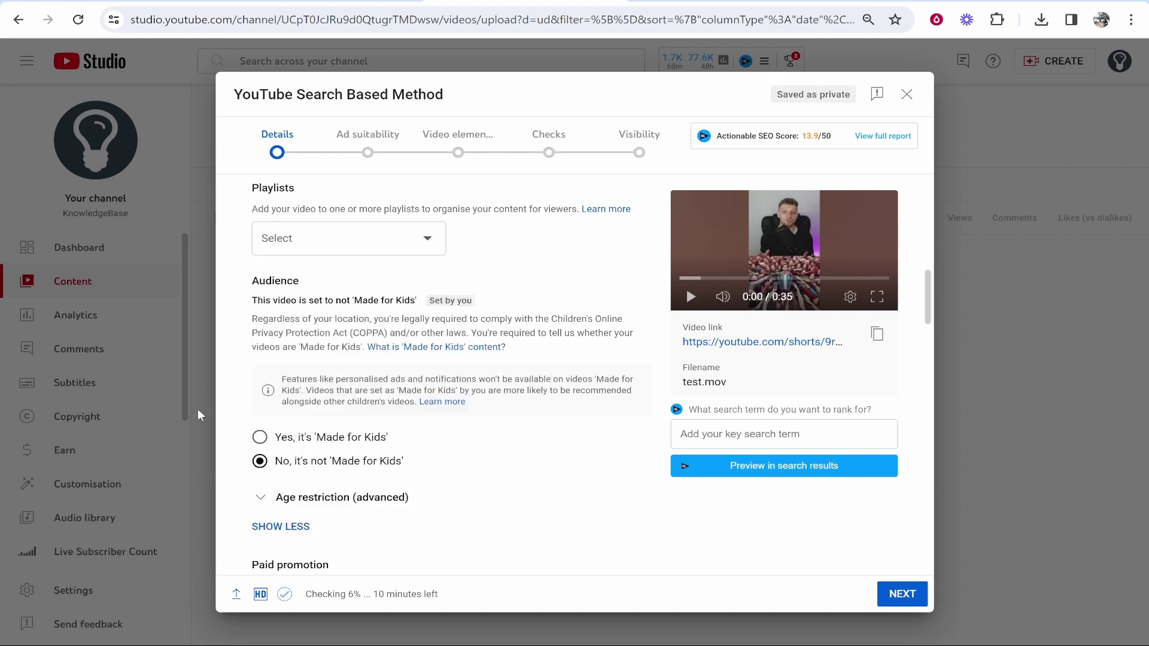
{"action": "scroll", "coordinate": [374, 243], "scroll_direction": "down", "scroll_amount": 4}
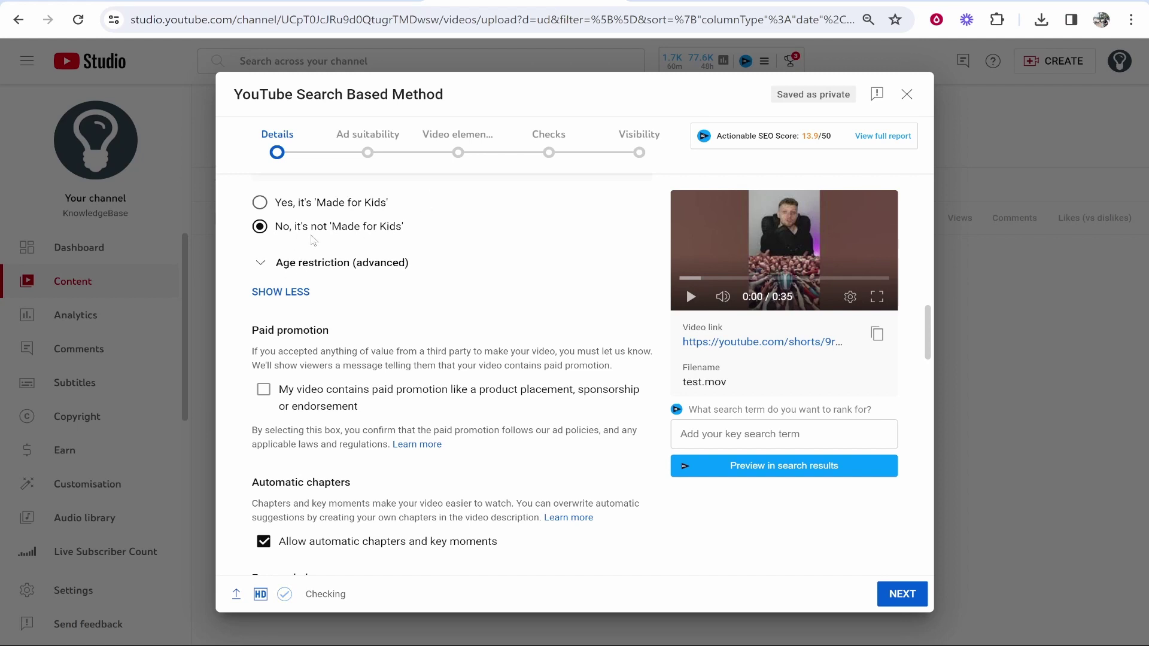
{"action": "scroll", "coordinate": [372, 295], "scroll_direction": "down", "scroll_amount": 4}
{"action": "scroll", "coordinate": [359, 357], "scroll_direction": "down", "scroll_amount": 4}
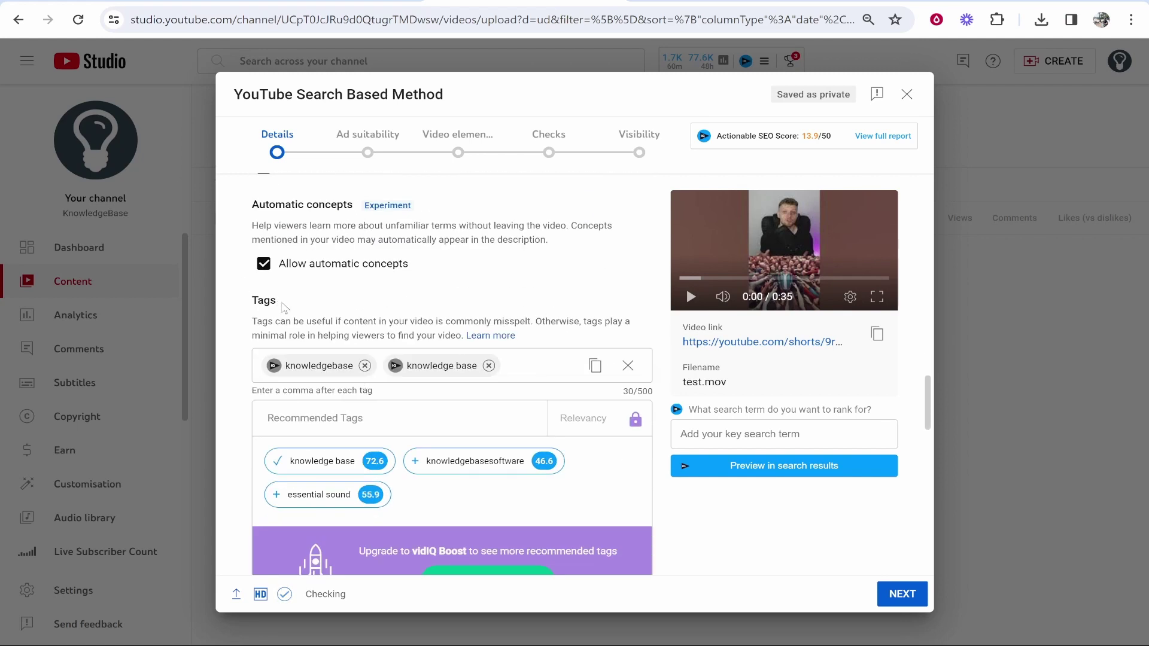
{"action": "left_click_drag", "start_coordinate": [288, 310], "coordinate": [242, 302]}
{"action": "left_click", "coordinate": [309, 319]}
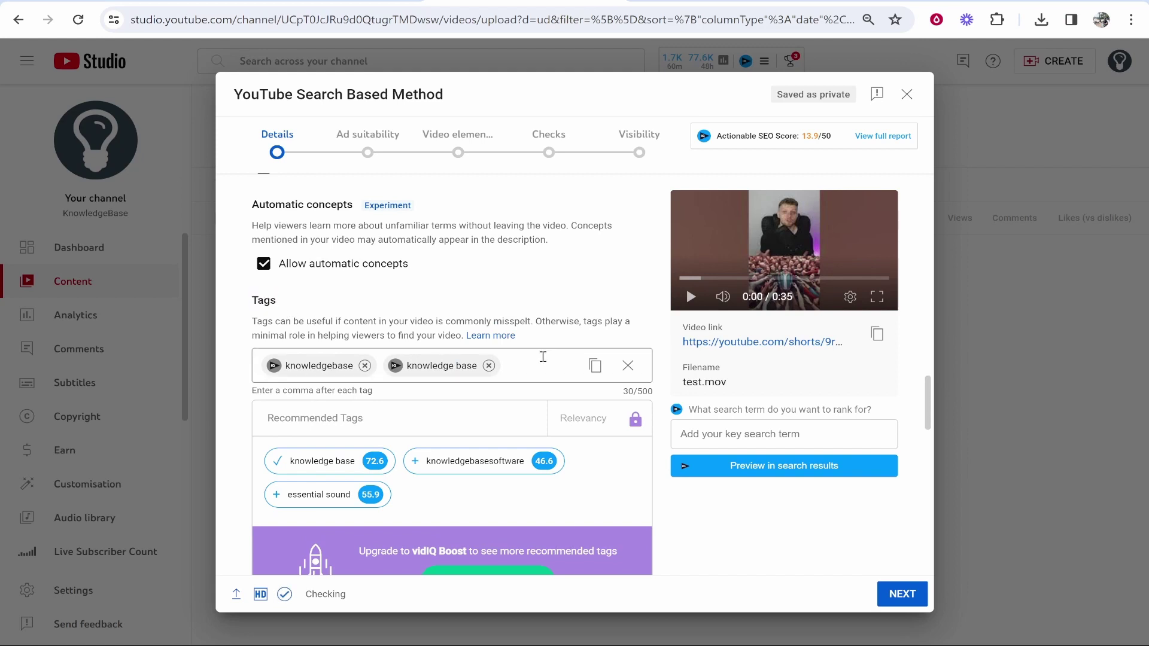
Scroll past the Category section and advance to the Ad suitability step.
{"action": "scroll", "coordinate": [540, 357], "scroll_direction": "down", "scroll_amount": 3}
{"action": "mouse_move", "coordinate": [381, 296]}
{"action": "scroll", "coordinate": [381, 296], "scroll_direction": "down", "scroll_amount": 4}
{"action": "scroll", "coordinate": [381, 296], "scroll_direction": "down", "scroll_amount": 5}
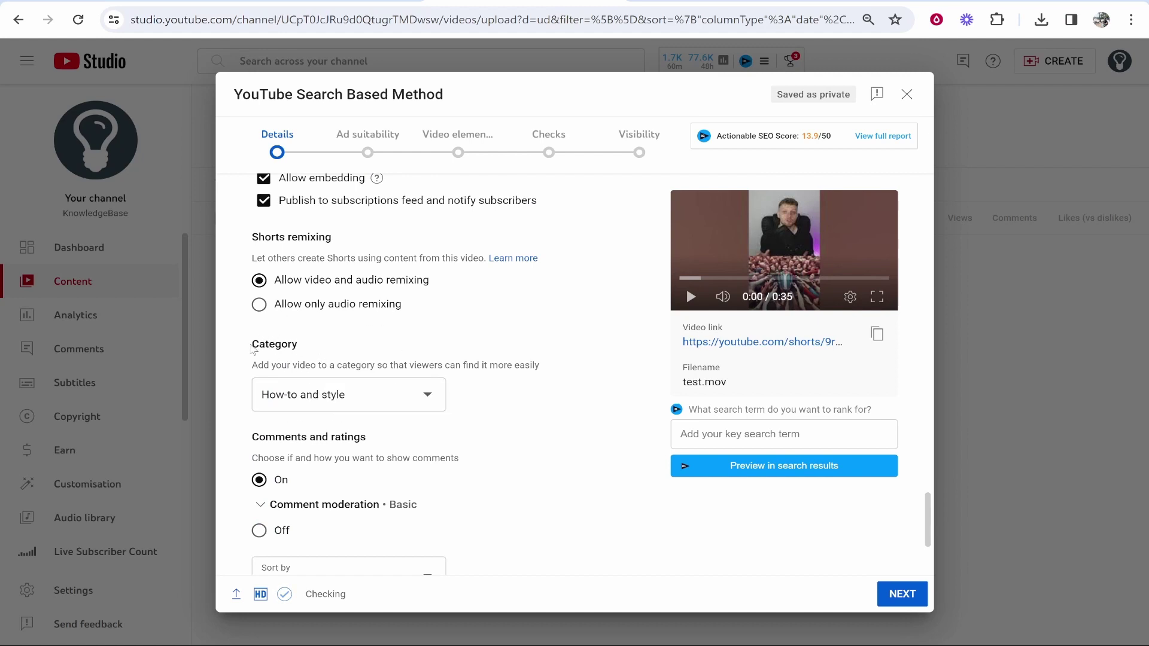
{"action": "left_click_drag", "start_coordinate": [251, 345], "coordinate": [324, 345]}
{"action": "scroll", "coordinate": [306, 355], "scroll_direction": "down", "scroll_amount": 3}
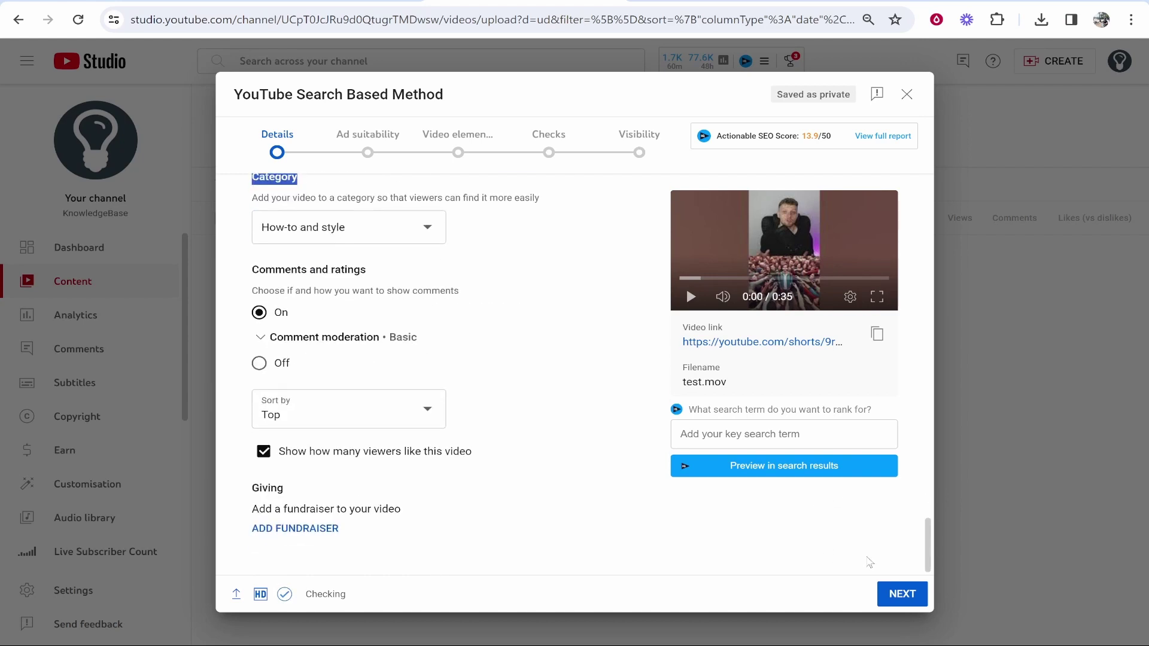
{"action": "left_click", "coordinate": [889, 596]}
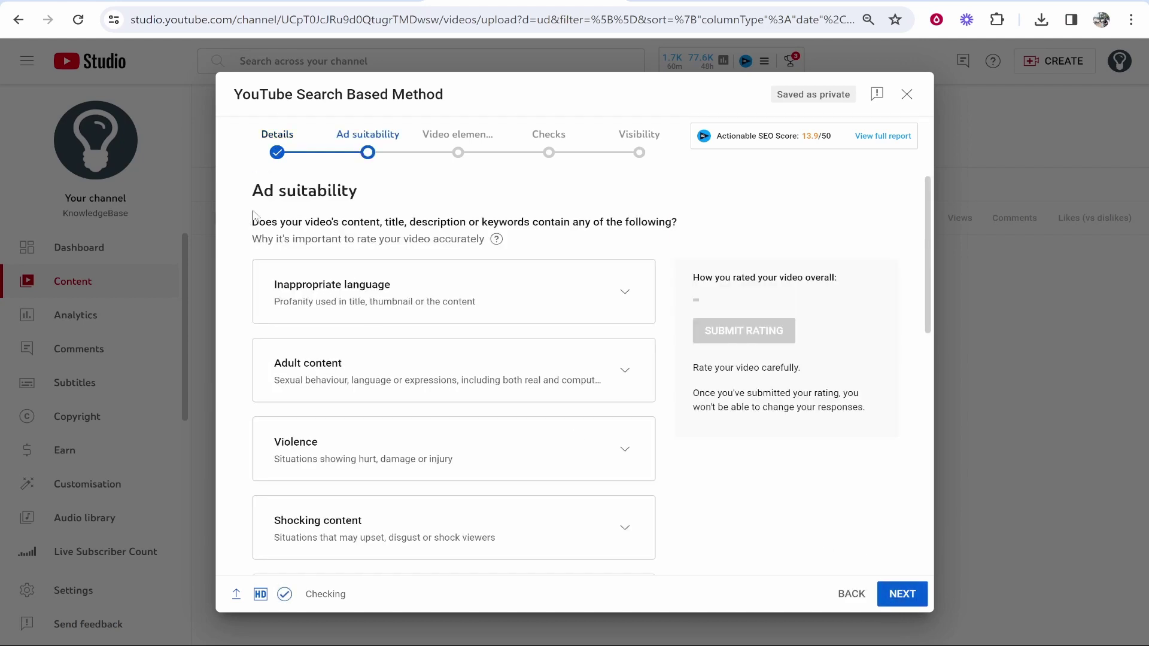
Rate the Short 'None of the above' and submit the safe-for-ads rating.
{"action": "left_click_drag", "start_coordinate": [254, 192], "coordinate": [357, 190]}
{"action": "left_click", "coordinate": [353, 190]}
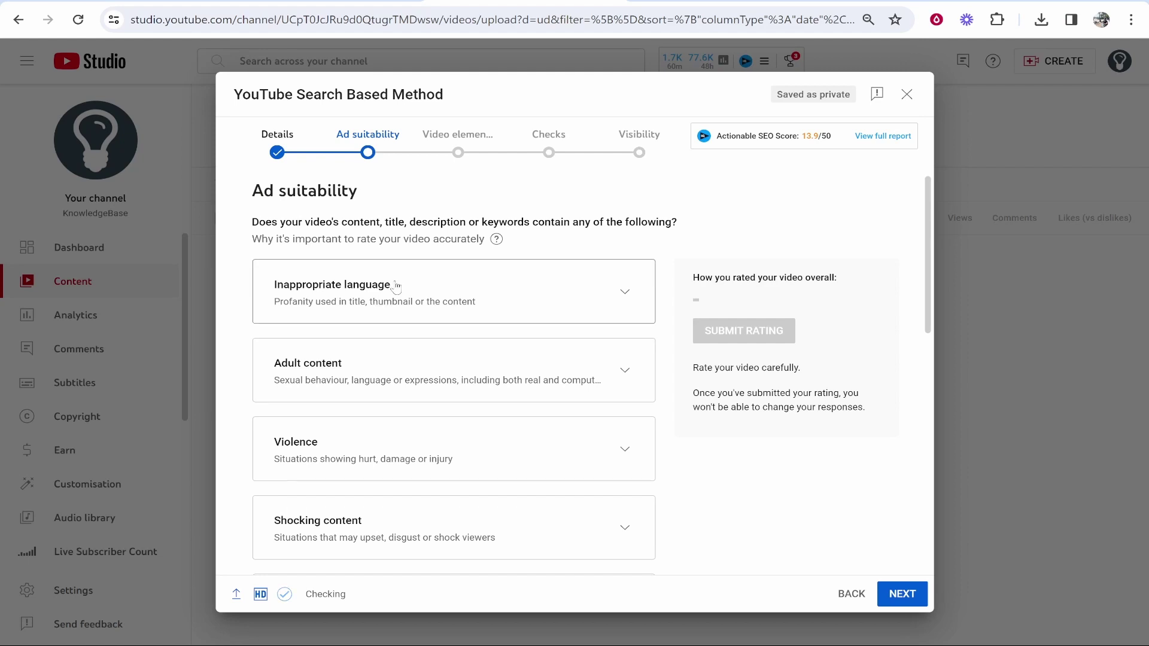
{"action": "scroll", "coordinate": [527, 308], "scroll_direction": "down", "scroll_amount": 1}
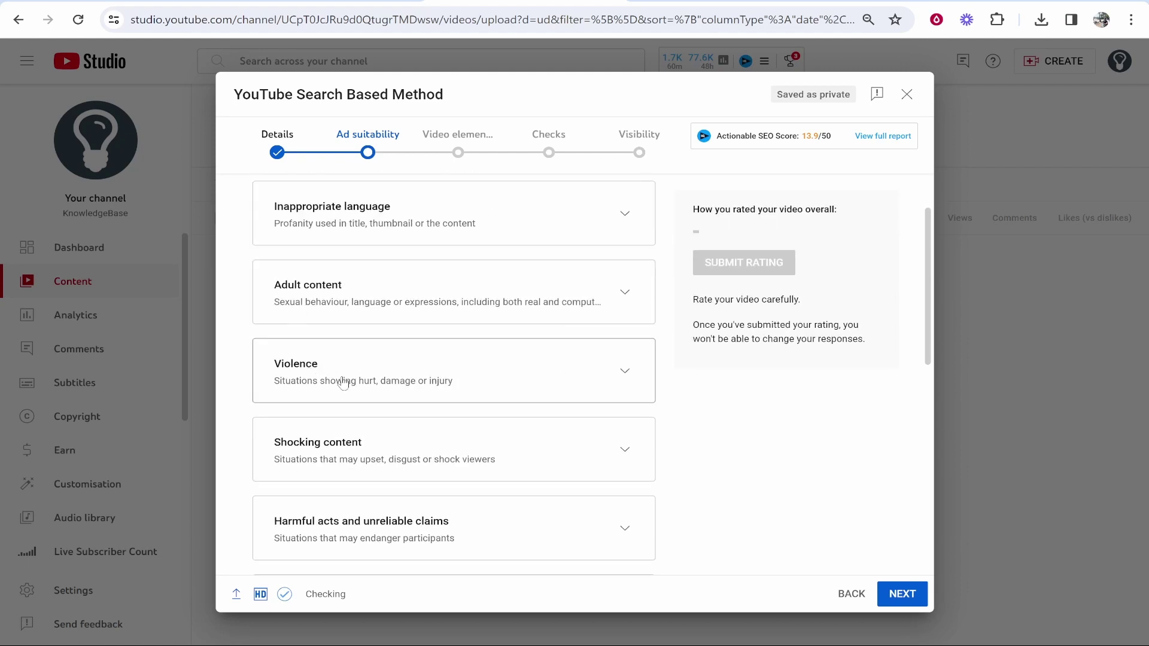
{"action": "scroll", "coordinate": [343, 383], "scroll_direction": "down", "scroll_amount": 8}
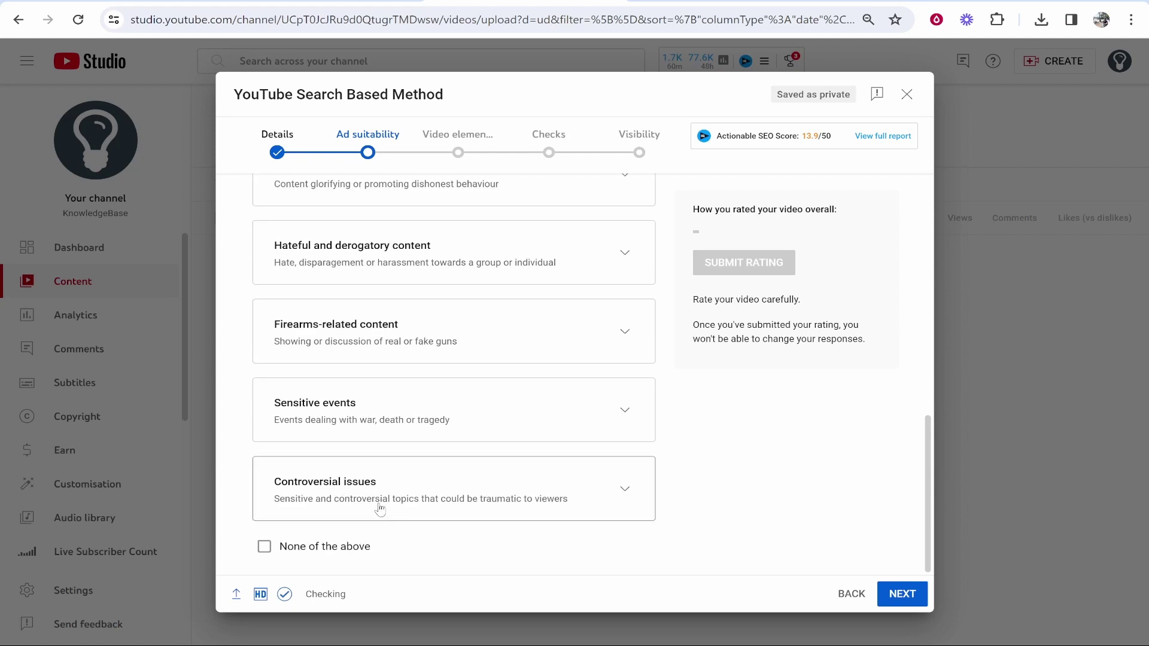
{"action": "left_click", "coordinate": [315, 549]}
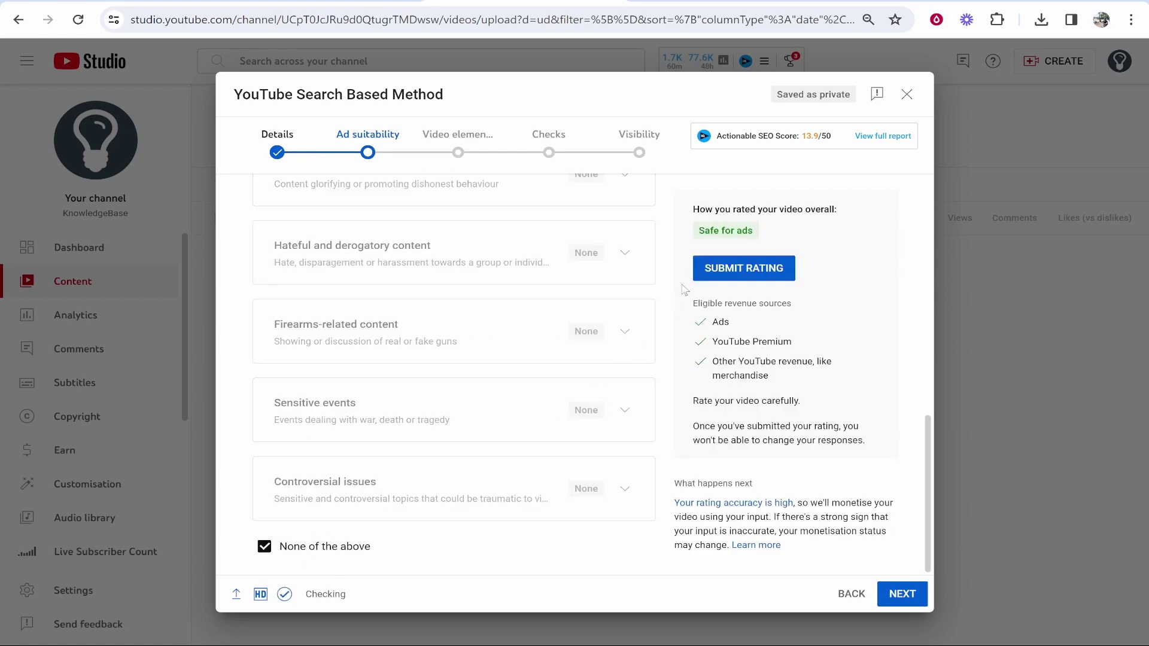
{"action": "left_click", "coordinate": [721, 274]}
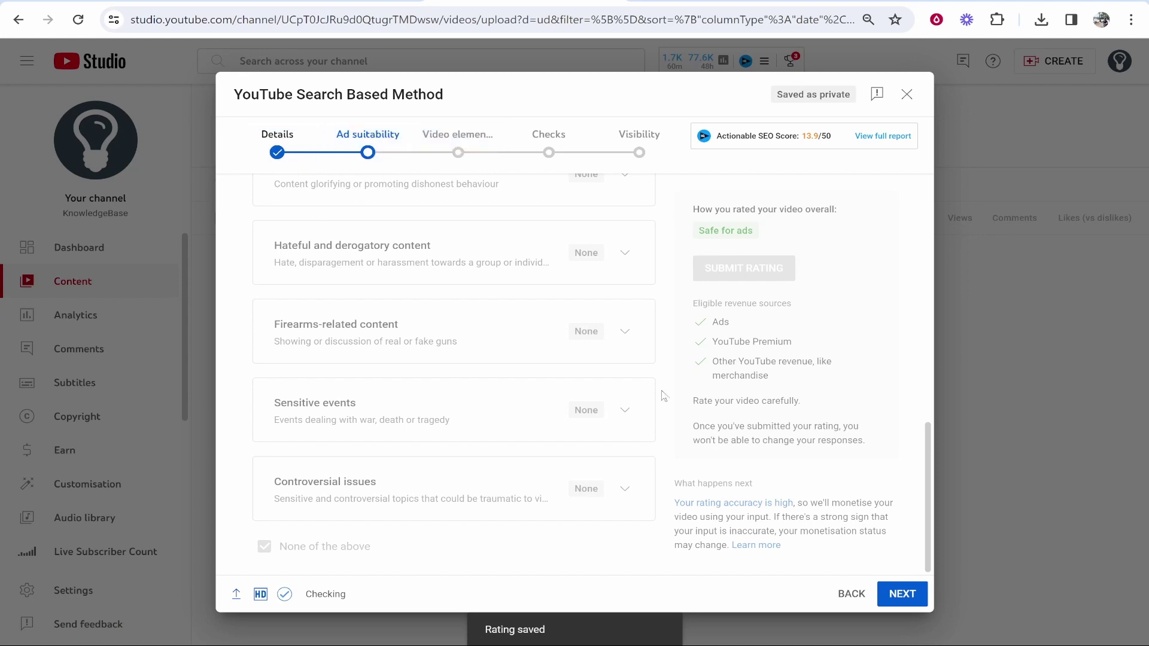
Add 'How To Use Keyframes in CapCut' as the Short's related video.
{"action": "left_click", "coordinate": [903, 598]}
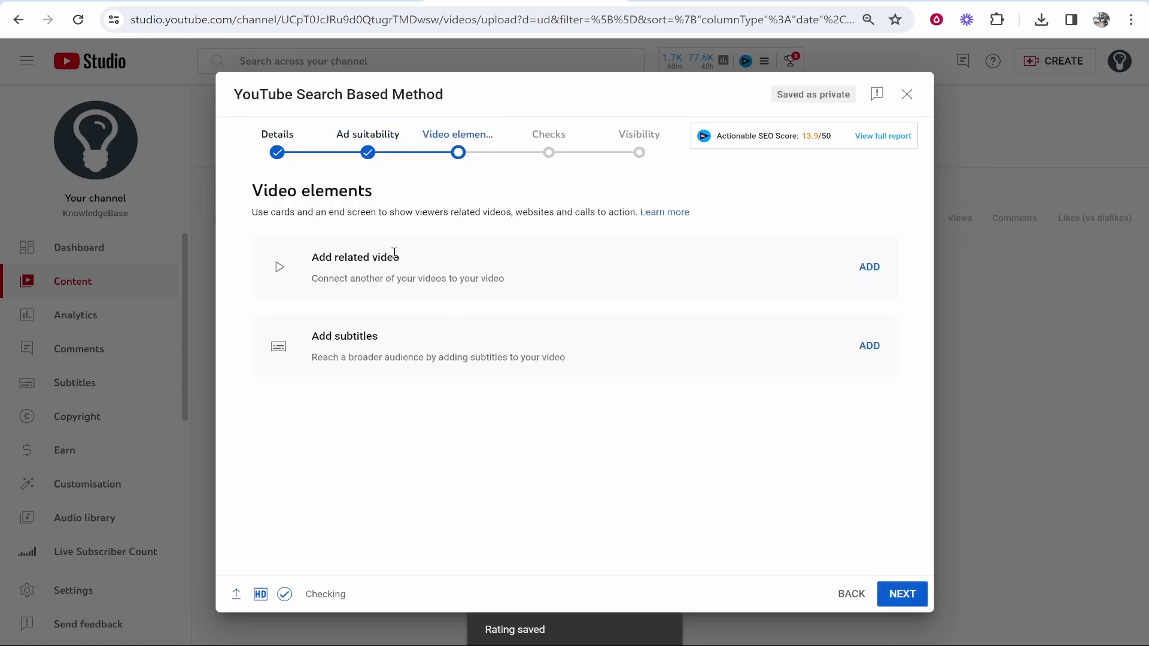
{"action": "left_click_drag", "start_coordinate": [394, 253], "coordinate": [312, 253]}
{"action": "left_click", "coordinate": [311, 253]}
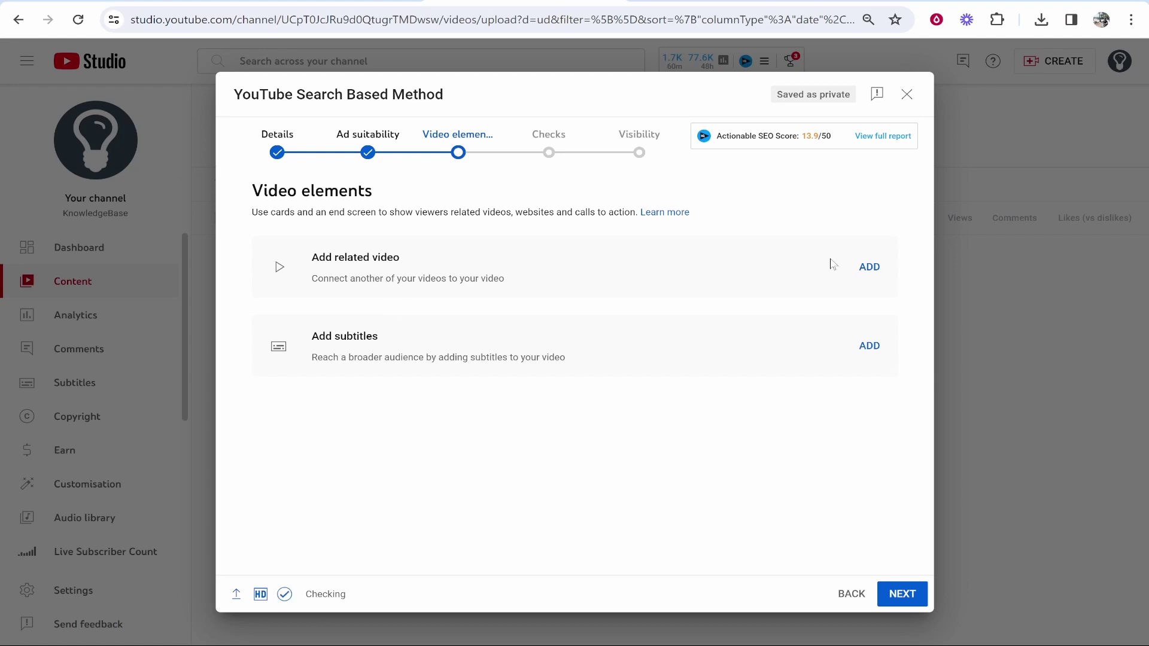
{"action": "left_click", "coordinate": [868, 267]}
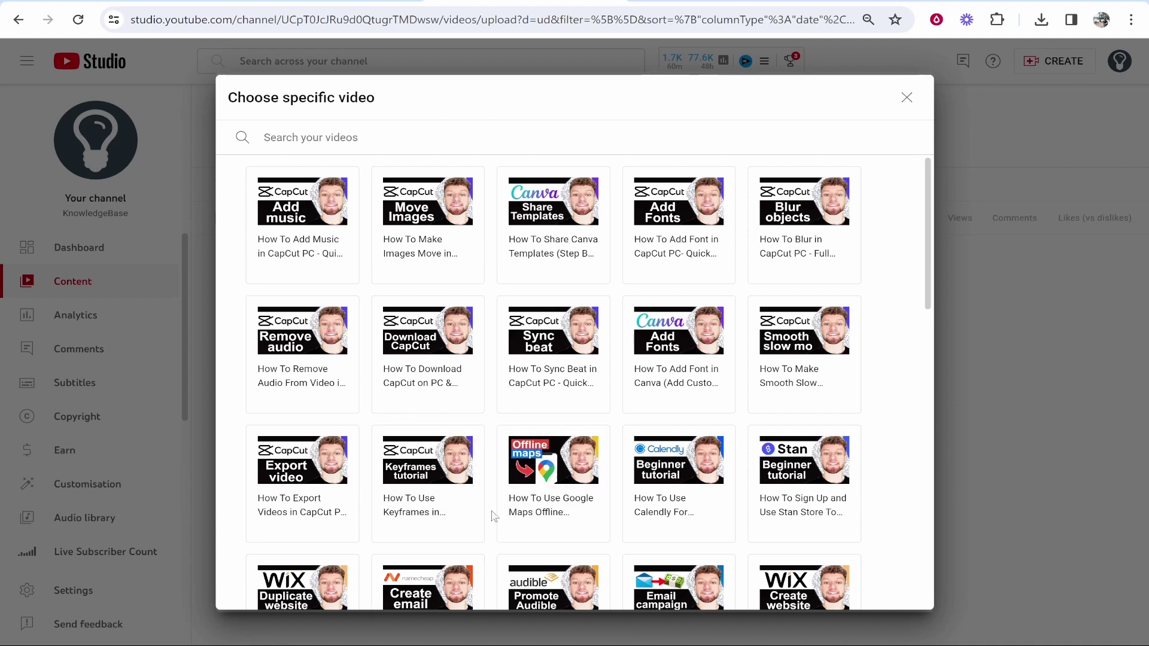
{"action": "left_click", "coordinate": [419, 509]}
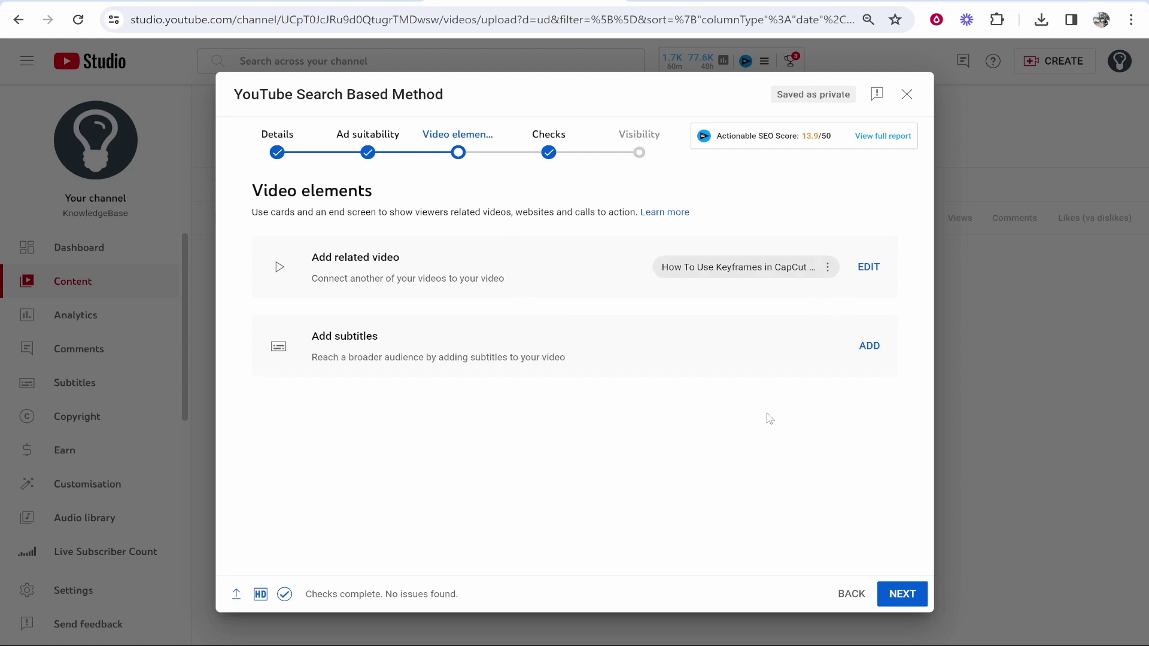
Advance through Checks to Visibility and set the Short to Public.
{"action": "left_click", "coordinate": [910, 598]}
{"action": "left_click", "coordinate": [902, 594]}
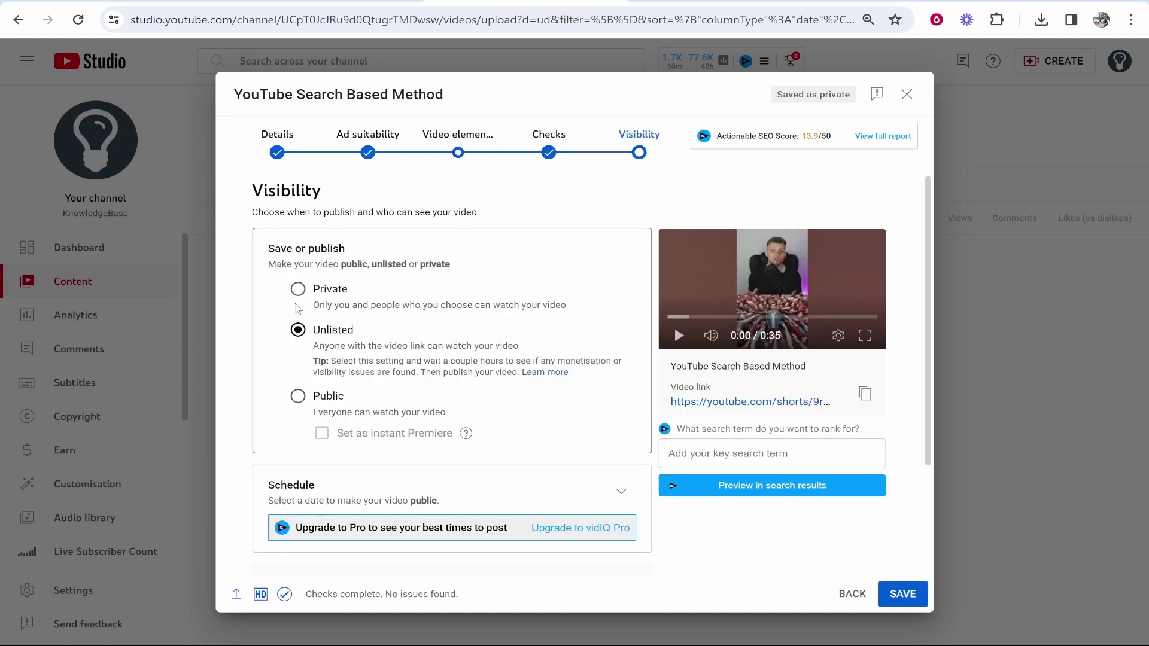
{"action": "left_click", "coordinate": [298, 289]}
{"action": "left_click", "coordinate": [297, 354]}
{"action": "left_click", "coordinate": [298, 399]}
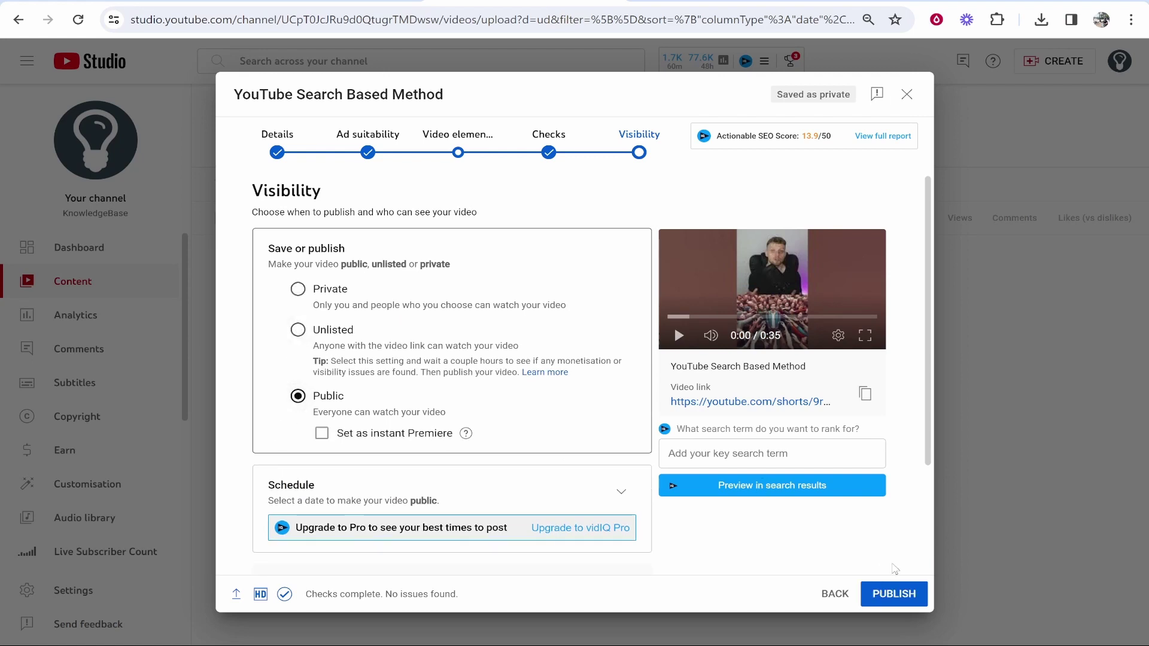
Schedule the Short to go public on 5 Jan 2024 at 00:00.
{"action": "scroll", "coordinate": [406, 402], "scroll_direction": "down", "scroll_amount": 2}
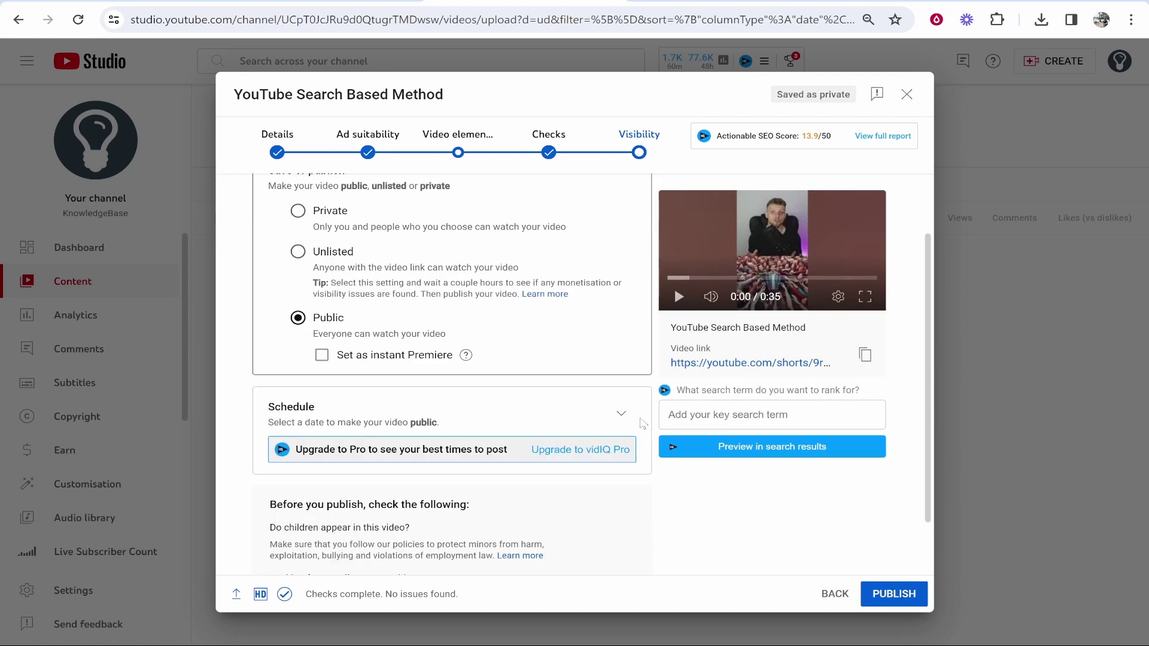
{"action": "left_click", "coordinate": [619, 416]}
{"action": "left_click", "coordinate": [314, 307]}
{"action": "left_click", "coordinate": [583, 289]}
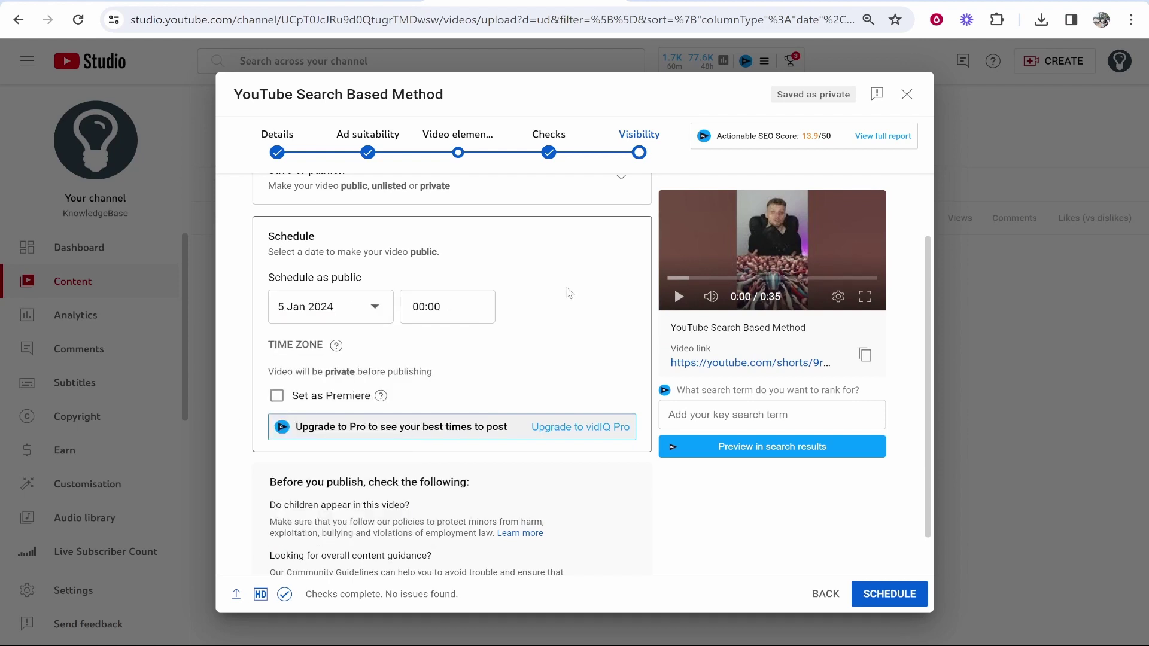